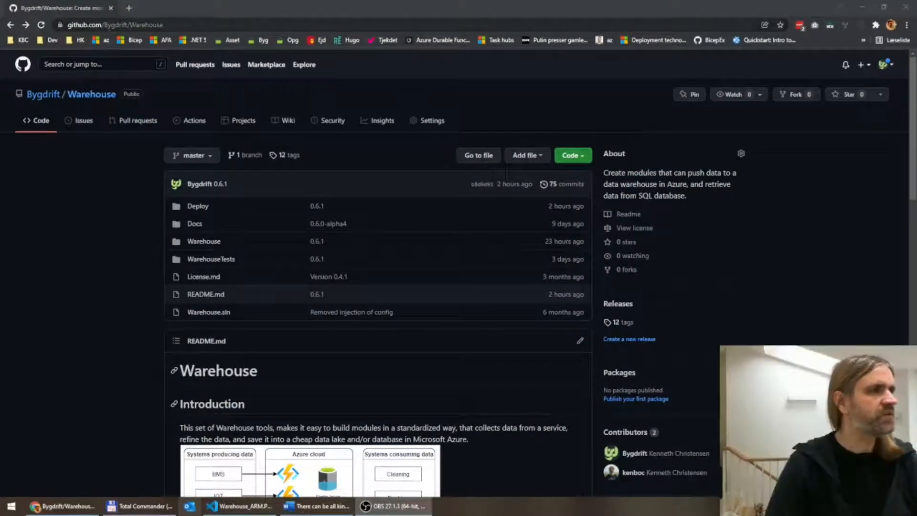
Open the repository's Deploy folder and scroll its readme to the portal setup section
click(196, 206)
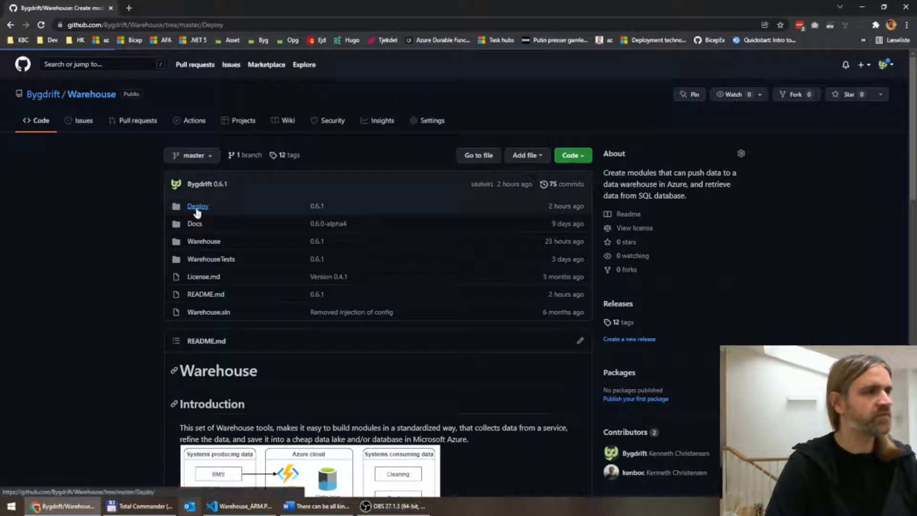
scroll(155, 252, down, 5)
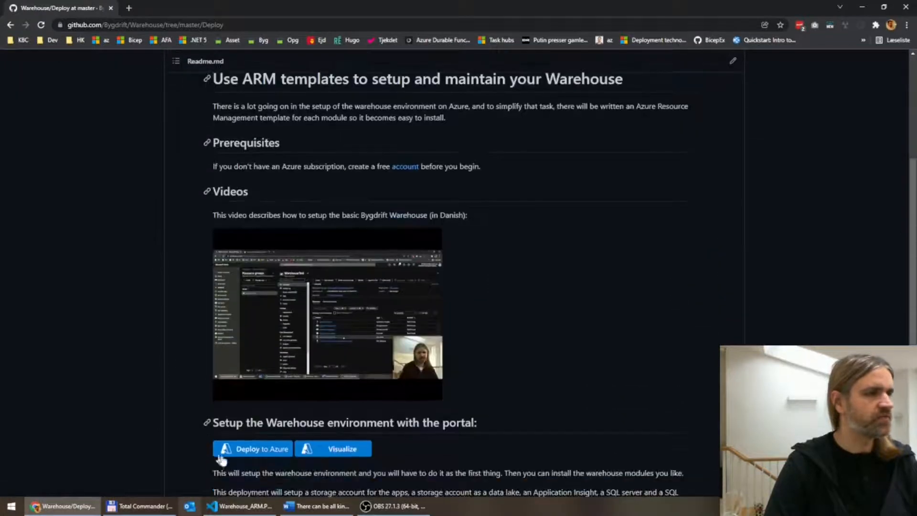
Launch the Warehouse deployment into a new WarehouseProd resource group in West Europe
click(258, 449)
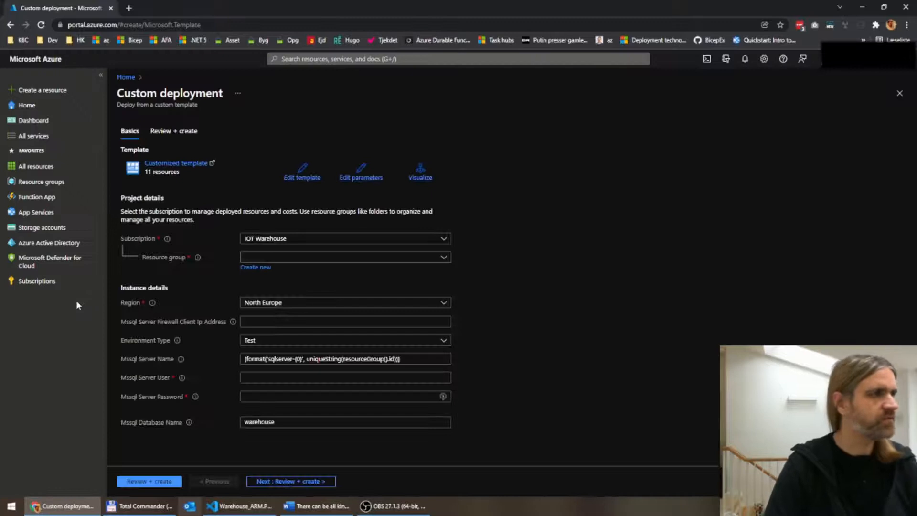
click(257, 275)
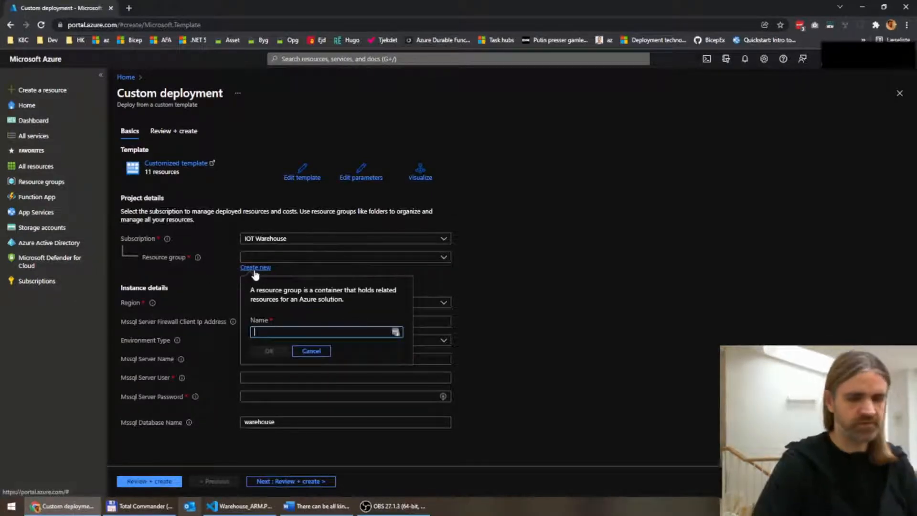
text(Warehou)
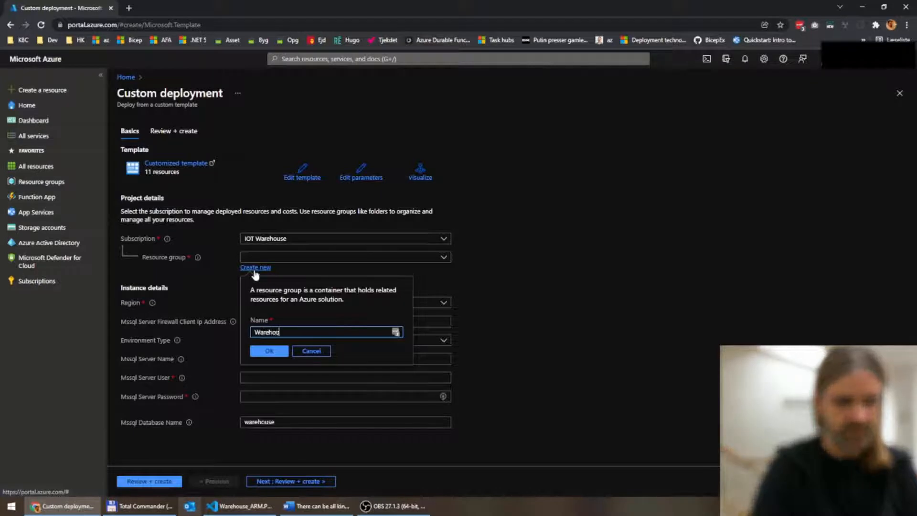
text(seProd)
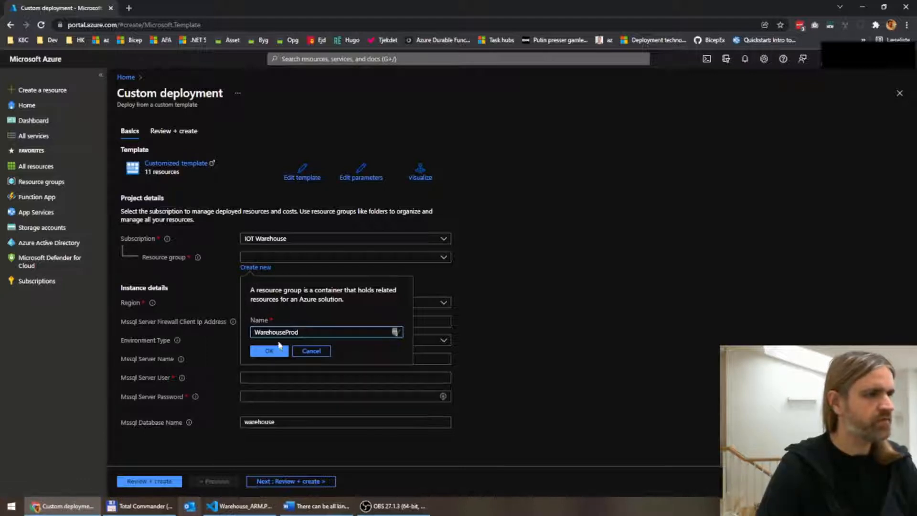
click(269, 351)
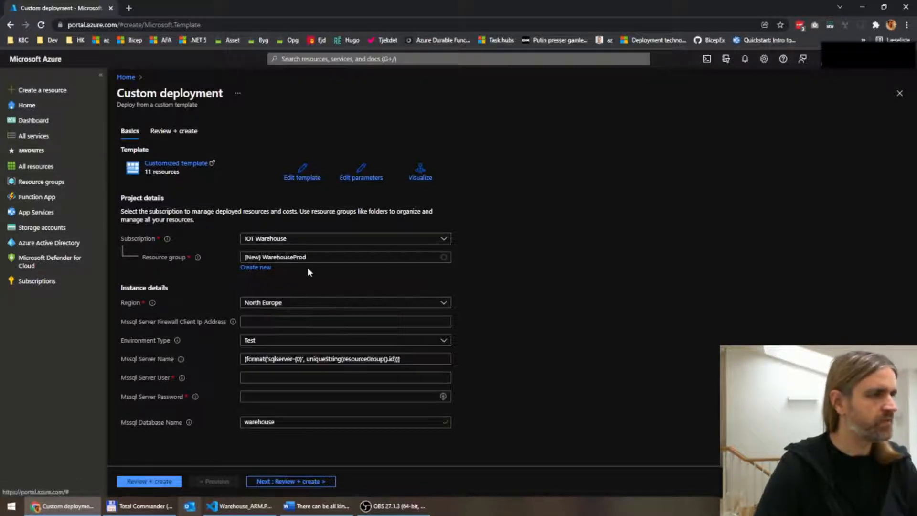
click(284, 309)
text(west)
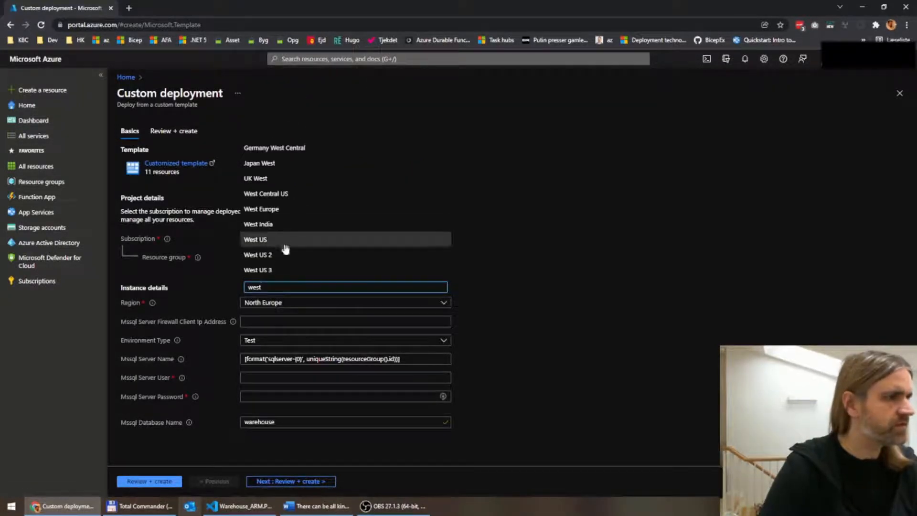
click(284, 209)
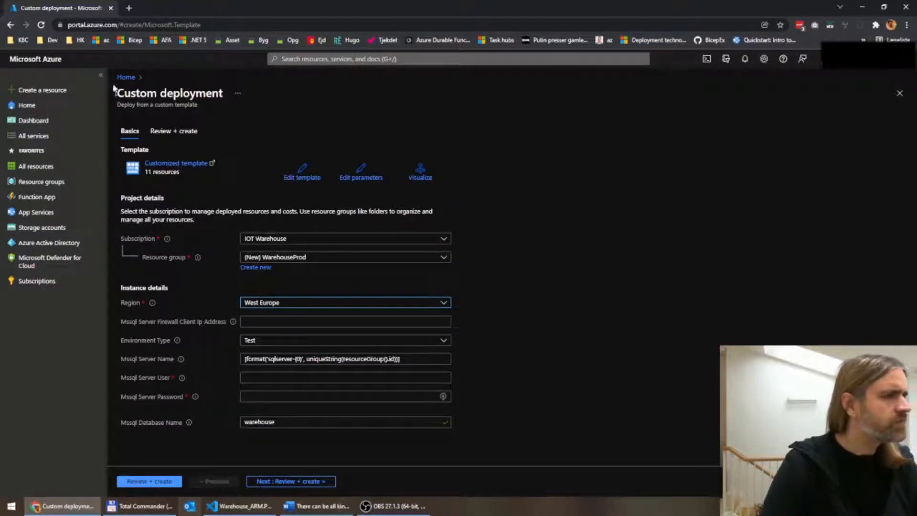
Copy this computer's public IP from myip.com for the firewall client IP field
click(129, 8)
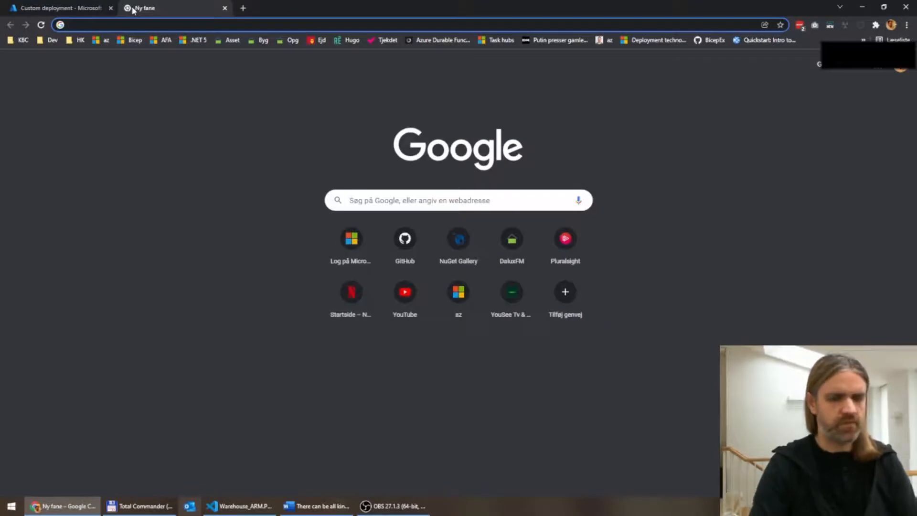
text(myip.com)
key(Return)
click(246, 76)
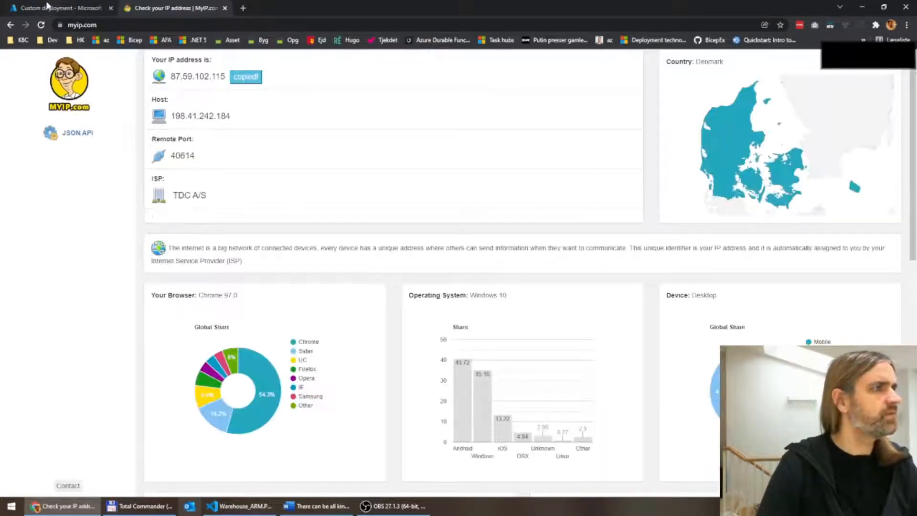
click(57, 8)
click(260, 321)
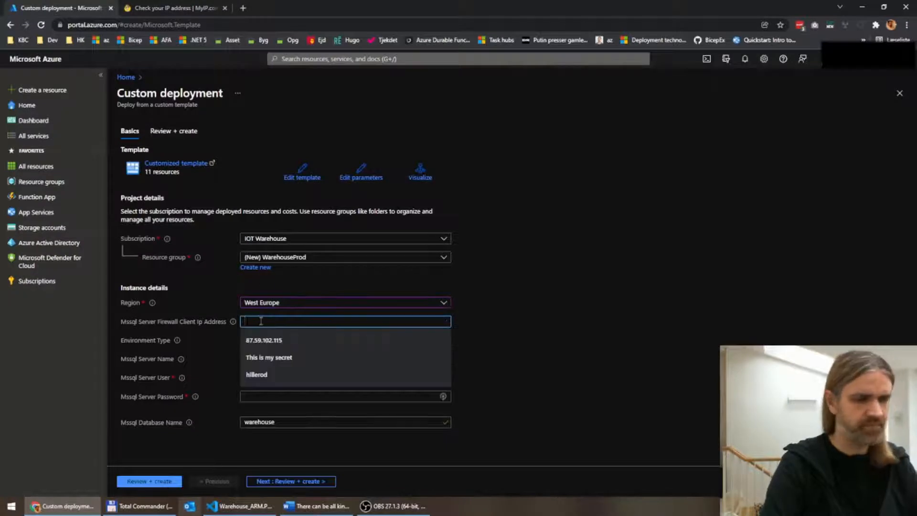
Paste the firewall IP, choose Production environment, enter the SQL server user and password, then review
key(ctrl+v)
click(279, 345)
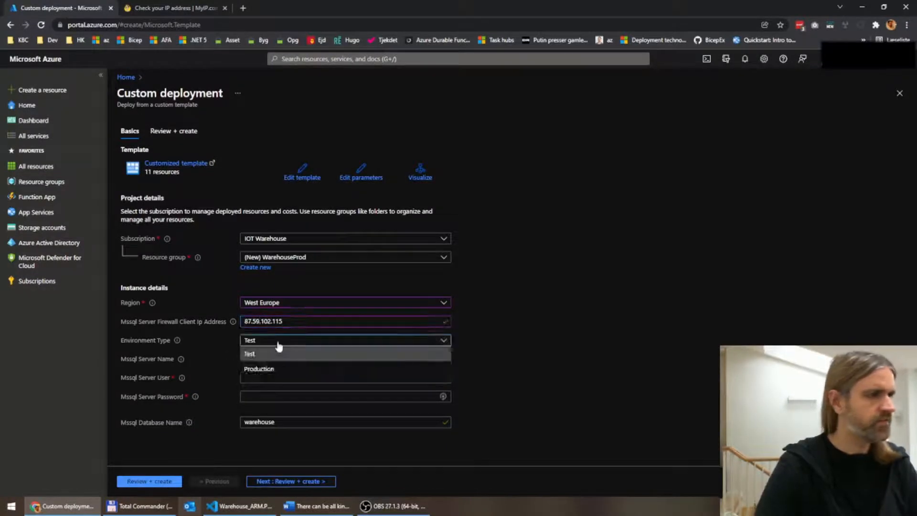
click(268, 370)
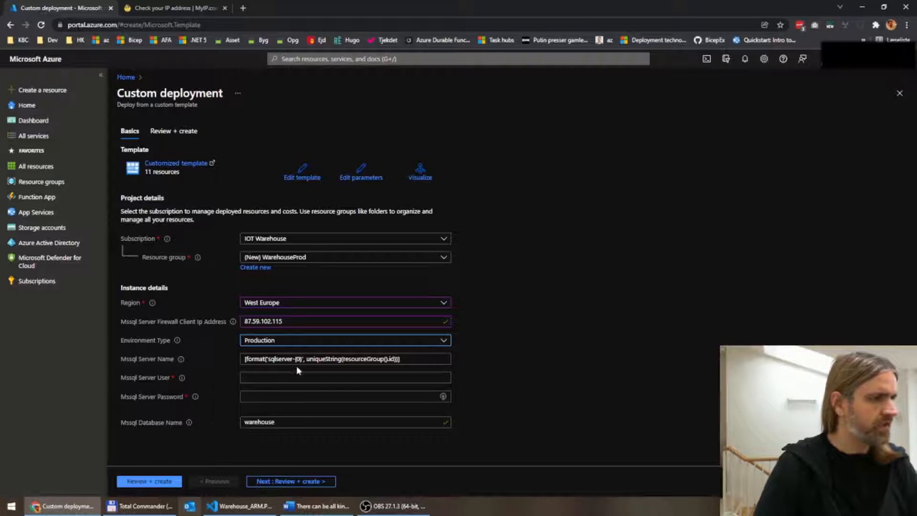
click(267, 377)
text(kend)
text(h)
key(Tab)
key(ctrl+v)
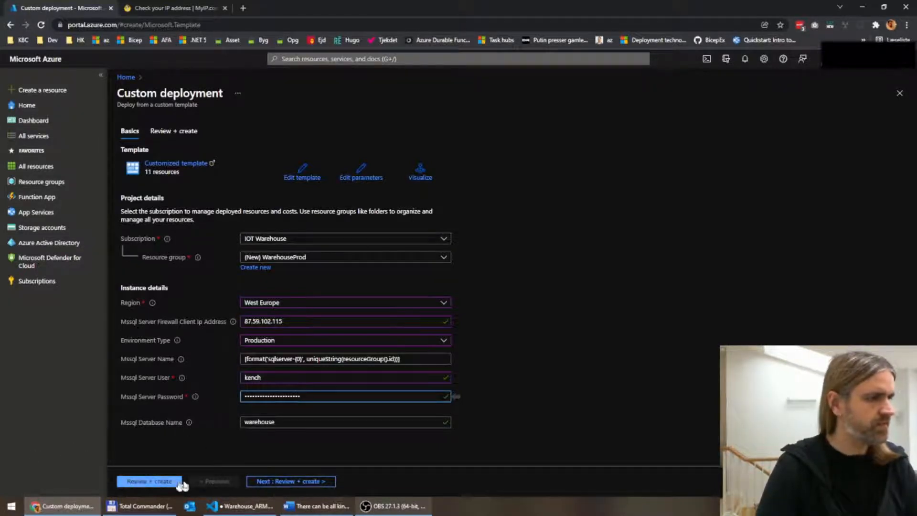
click(165, 481)
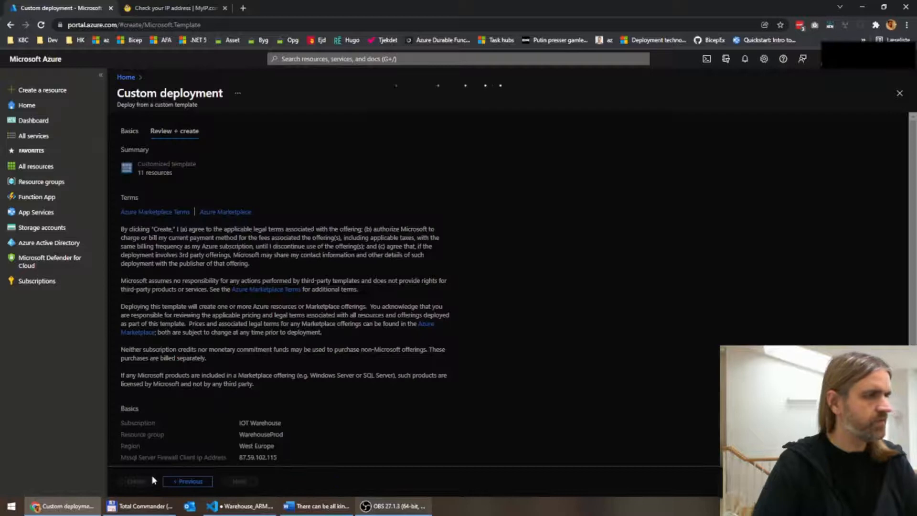
Create the Warehouse deployment and dismiss the save-login prompt
click(151, 475)
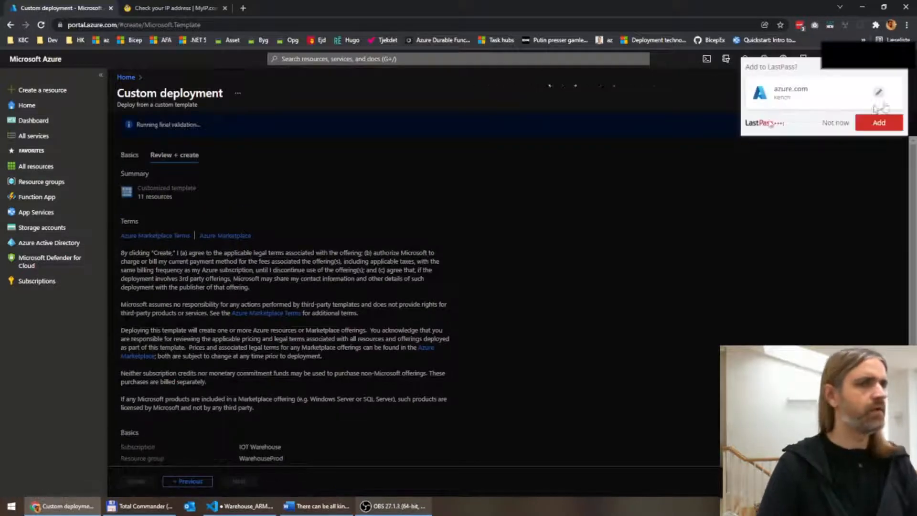
click(832, 125)
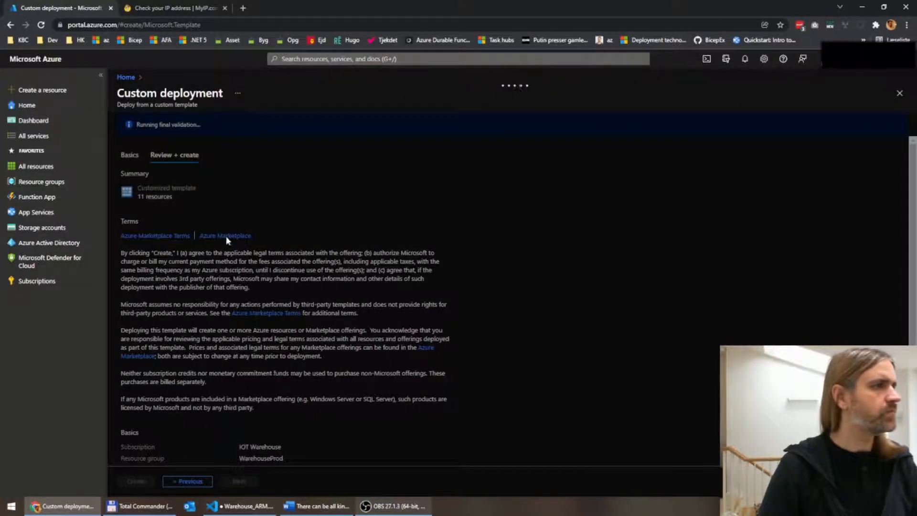
click(136, 481)
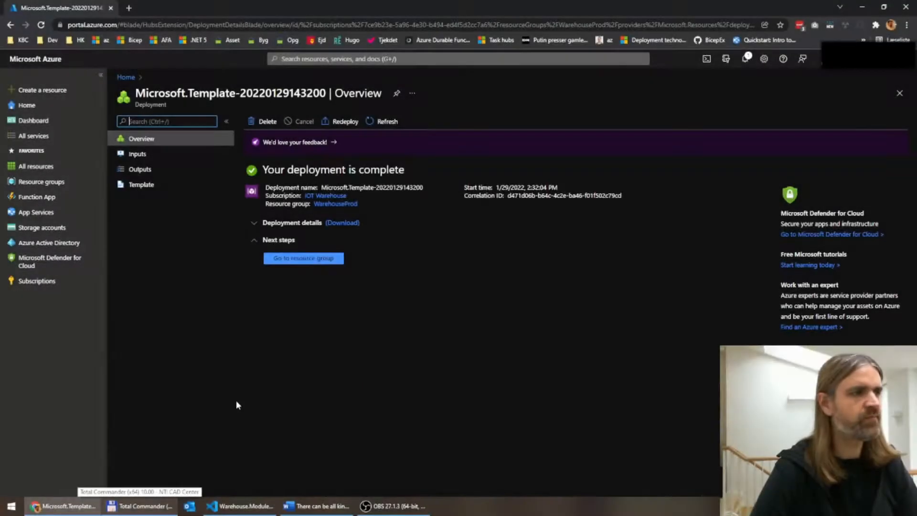
Open the WarehouseProd resource group overview from the Resource groups list
click(25, 171)
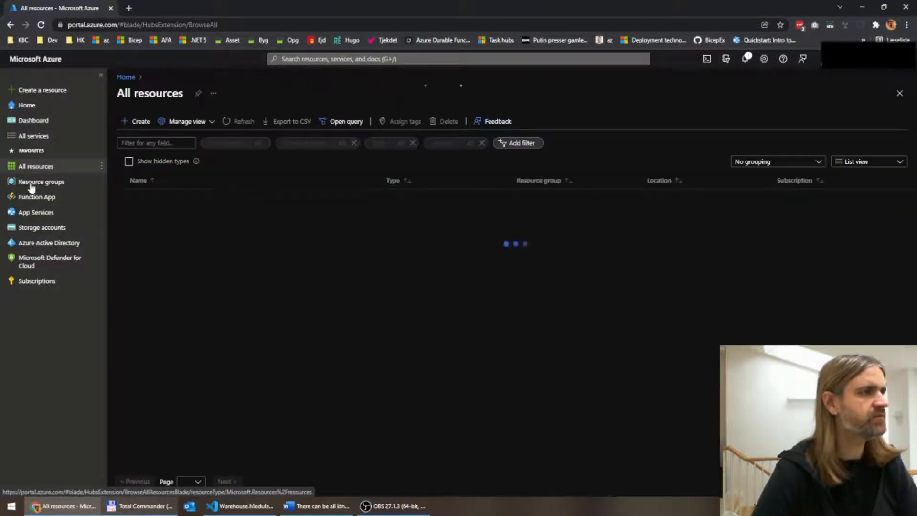
click(11, 186)
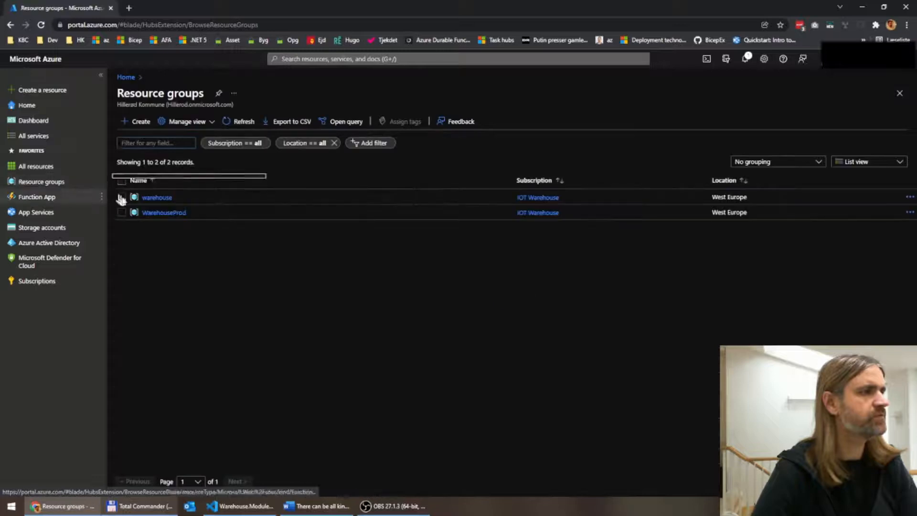
click(158, 215)
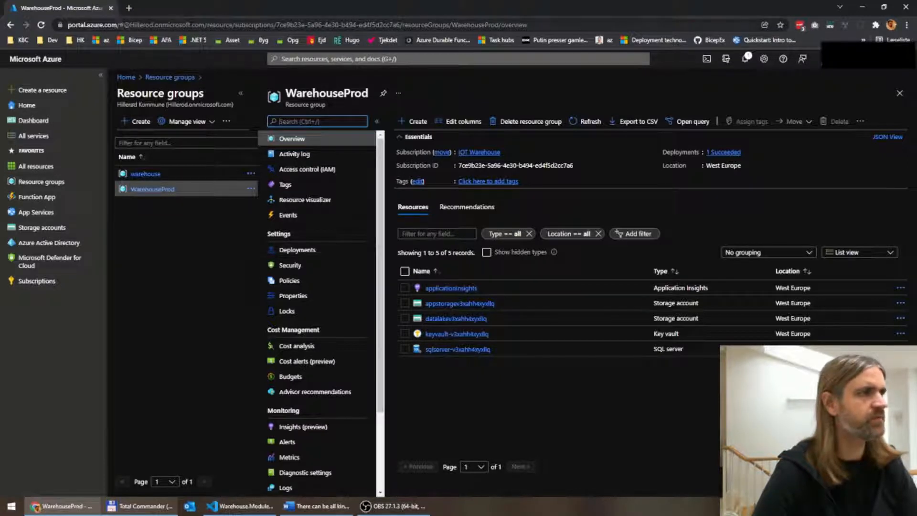
click(125, 26)
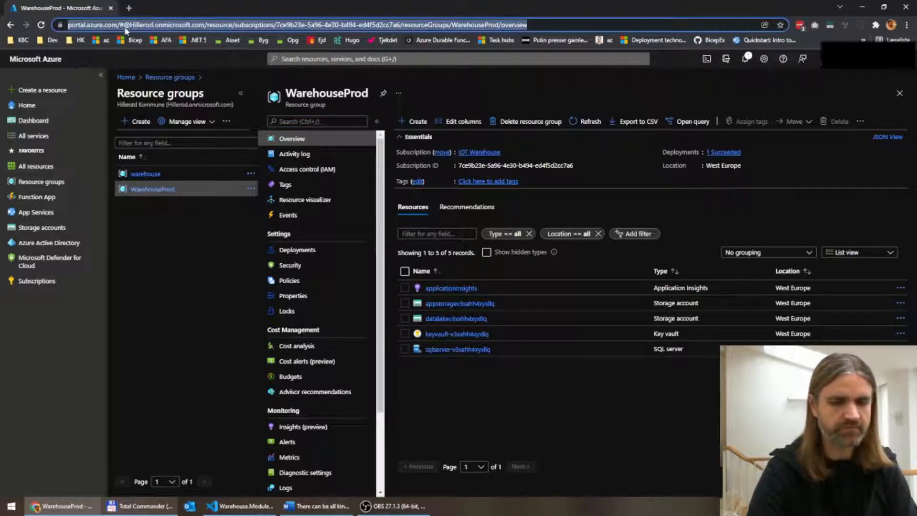
From GitHub, open the Warehouse.Modules.DaluxFM ARM template instructions and launch Deploy to Azure
text(github.com)
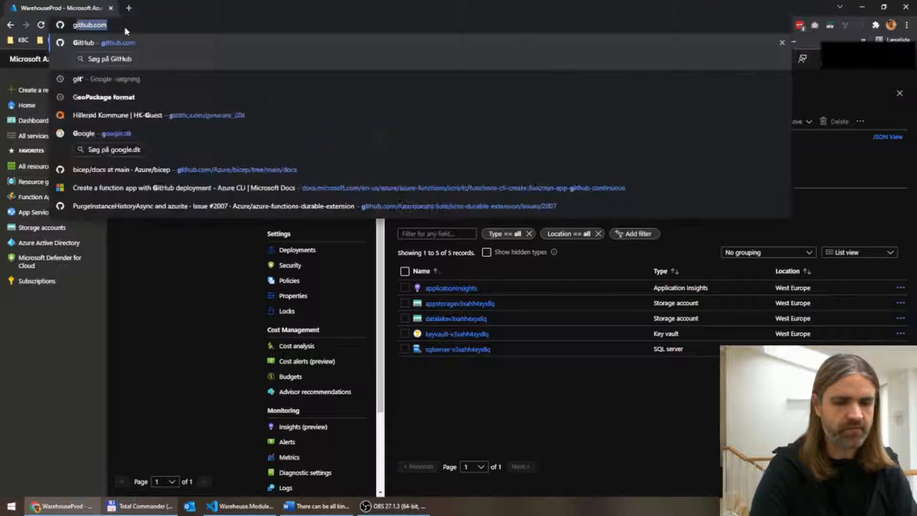
key(Return)
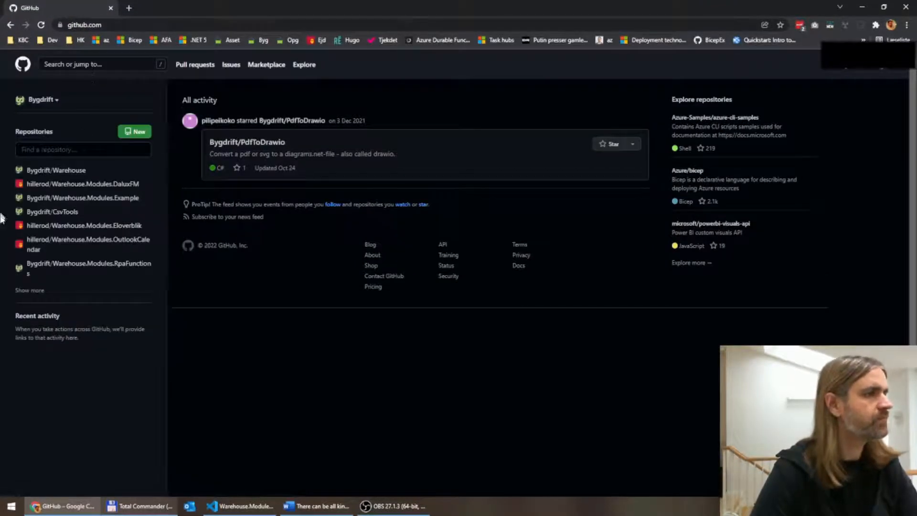
click(74, 185)
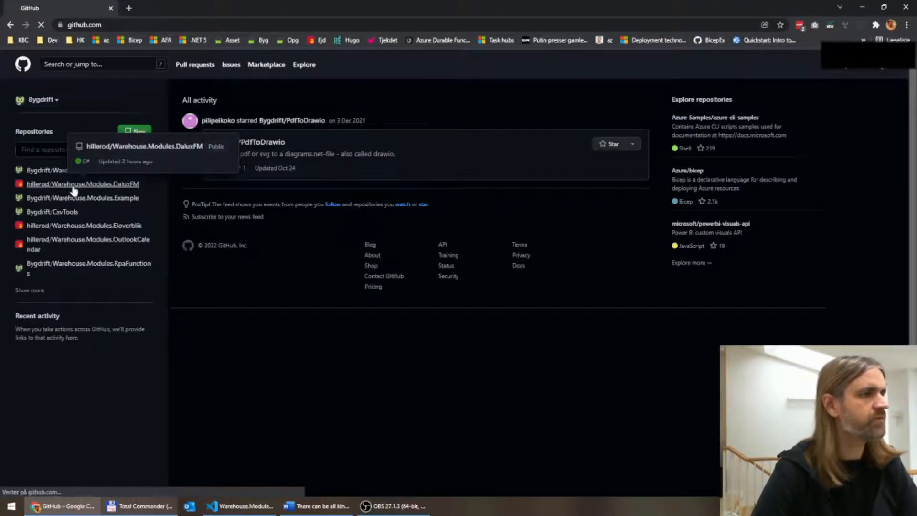
scroll(125, 287, down, 4)
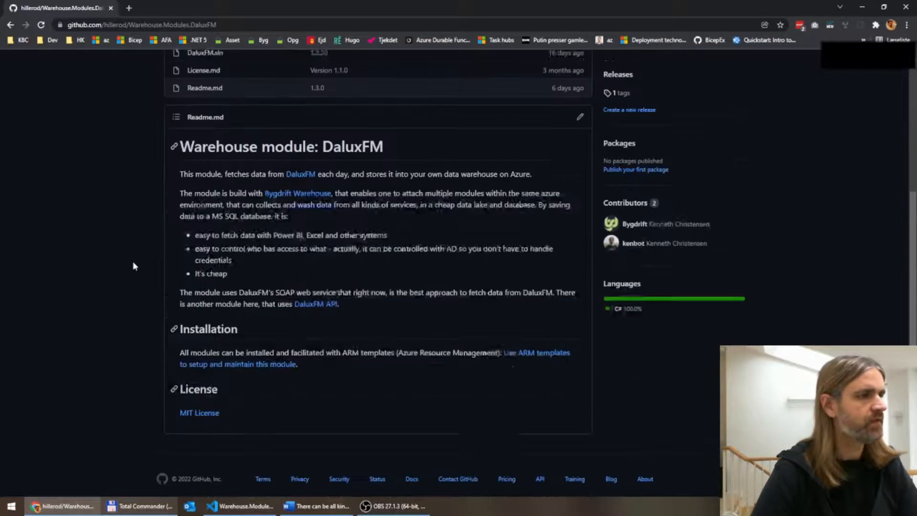
scroll(136, 268, down, 1)
click(183, 353)
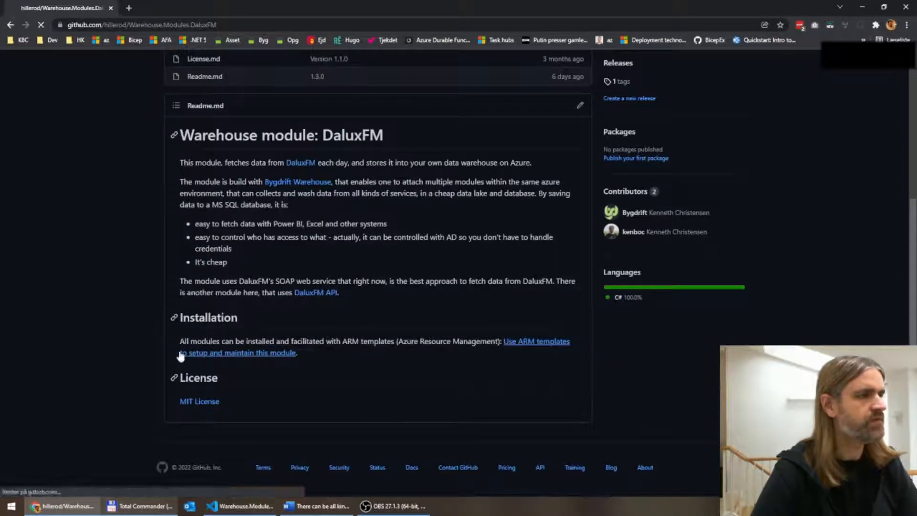
scroll(180, 338, down, 18)
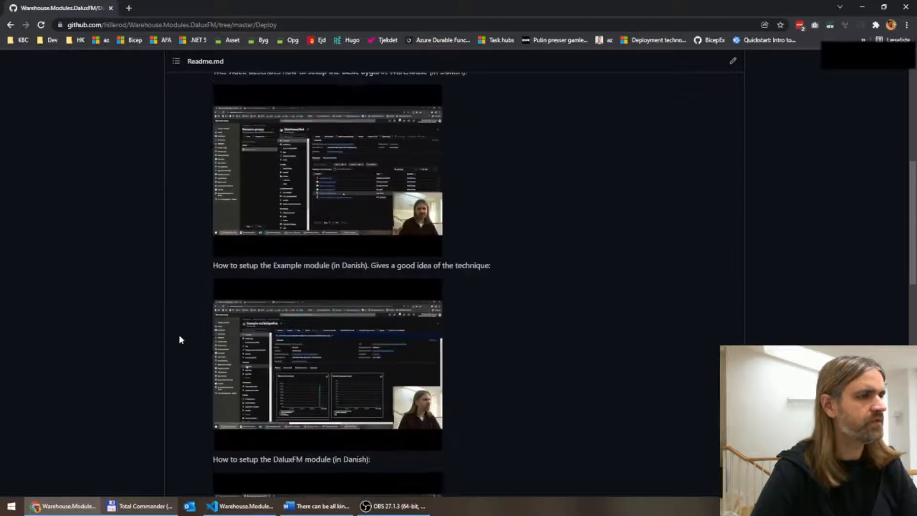
click(245, 400)
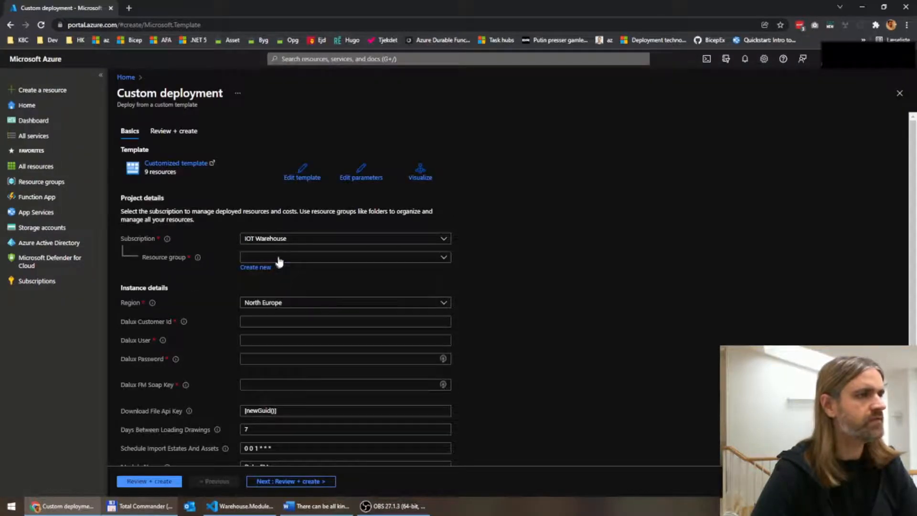
Target the WarehouseProd resource group and fill in the Dalux customer id
click(279, 261)
click(260, 306)
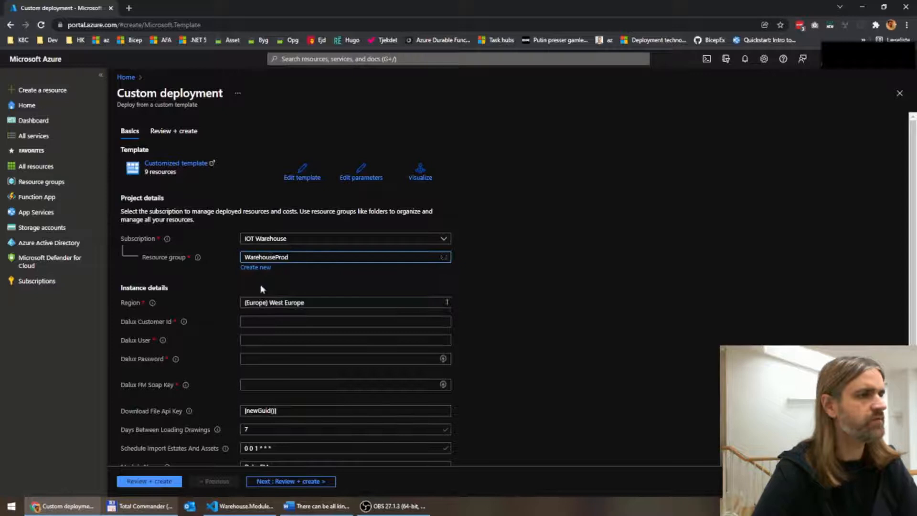
scroll(219, 326, down, 1)
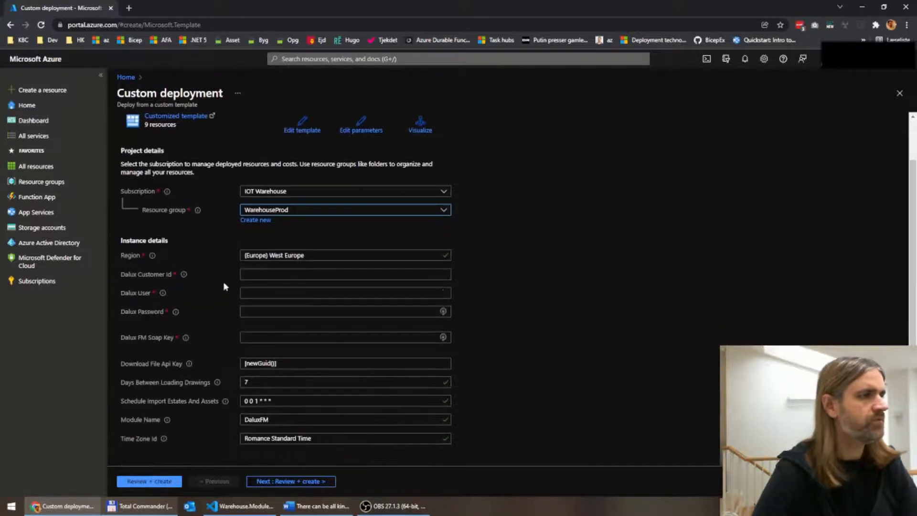
click(257, 274)
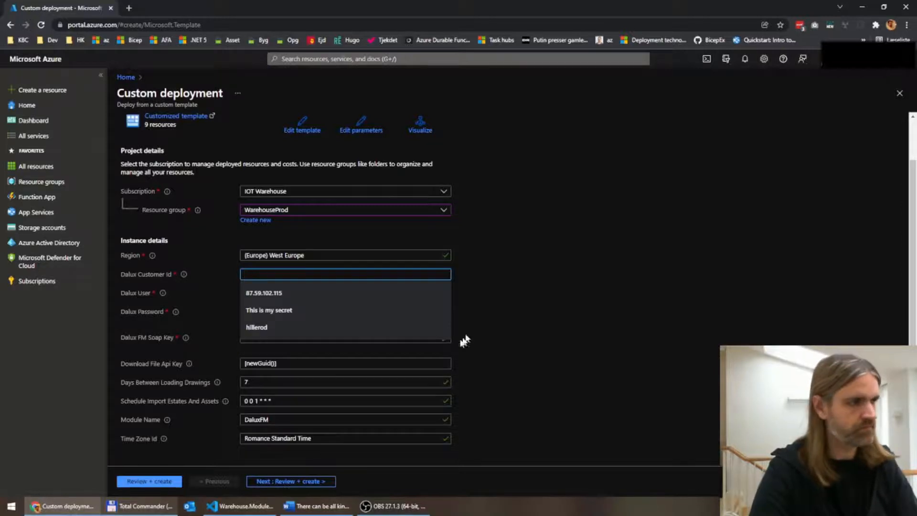
click(317, 324)
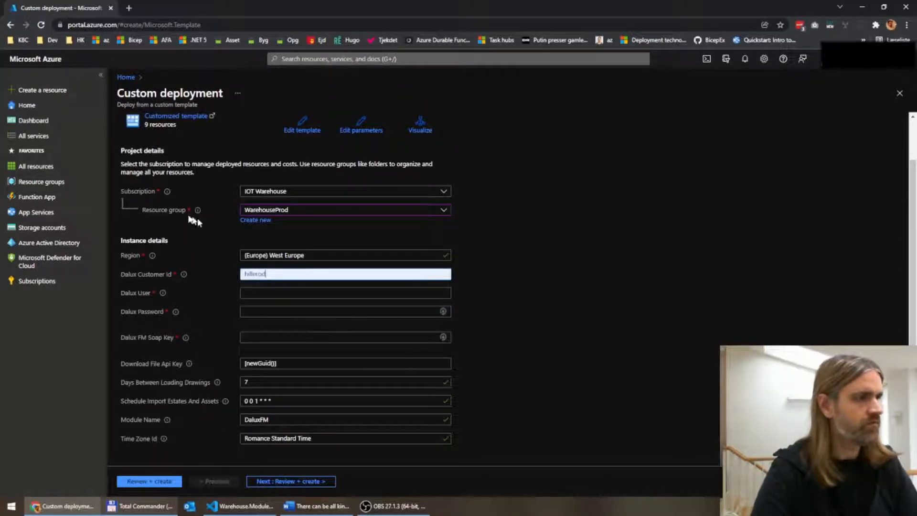
Paste the Dalux user, password and FM SOAP key from the code editor
click(244, 289)
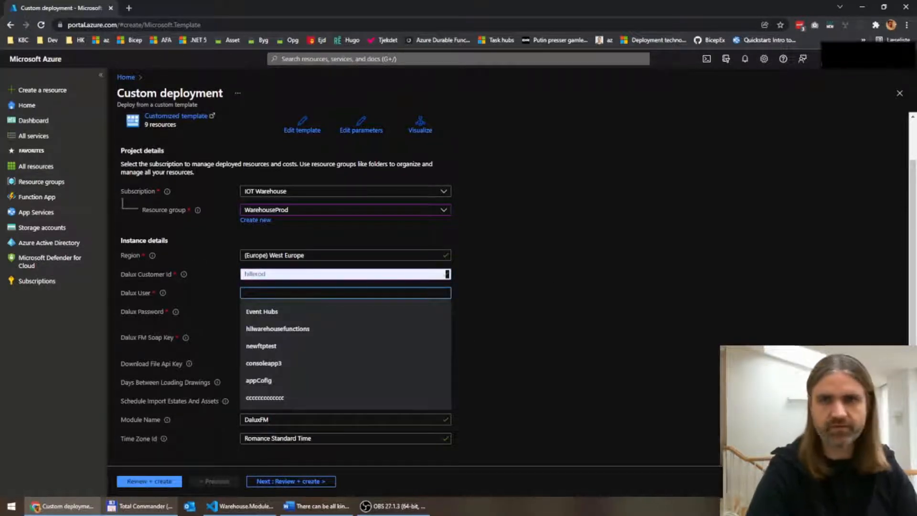
key(alt+Tab)
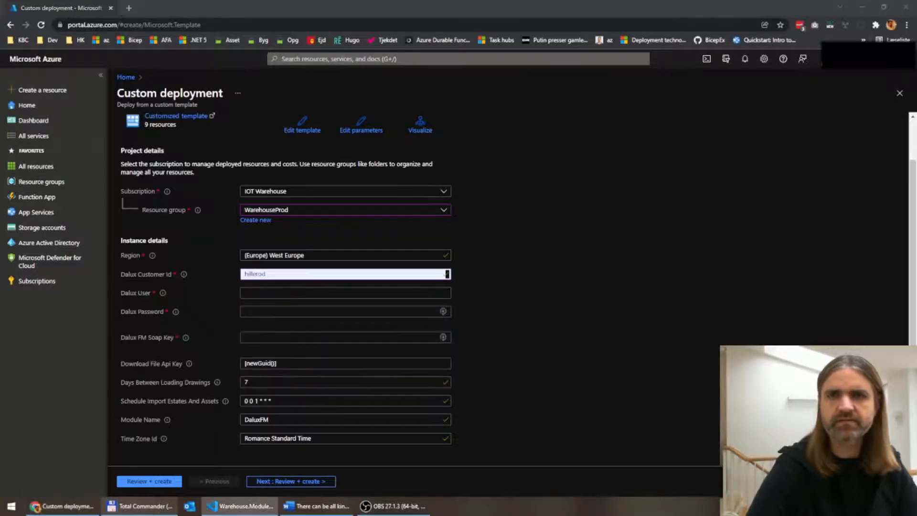
click(261, 292)
key(ctrl+v)
key(alt+Tab)
click(251, 309)
key(ctrl+v)
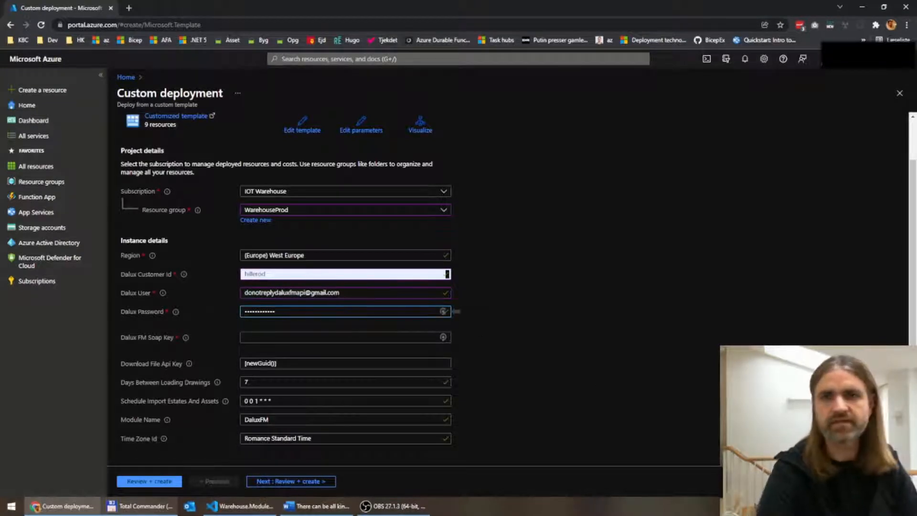
key(alt+Tab)
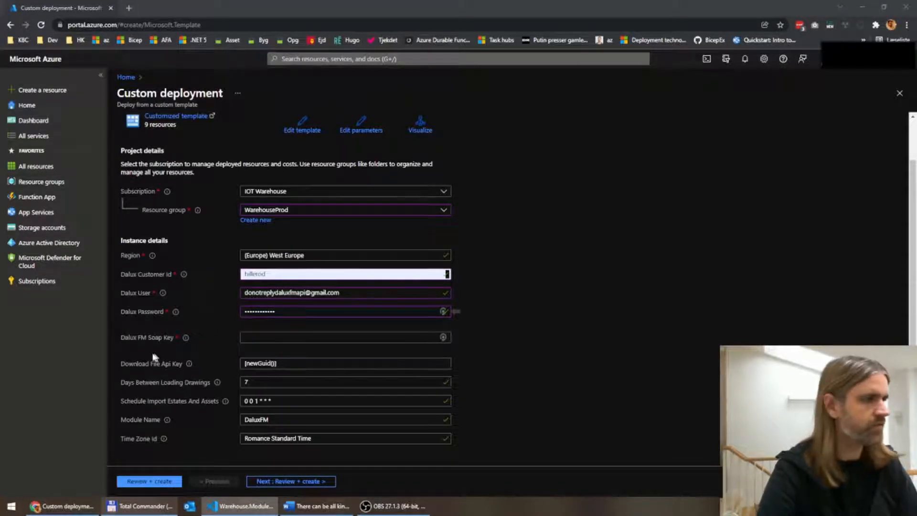
click(254, 338)
key(ctrl+v)
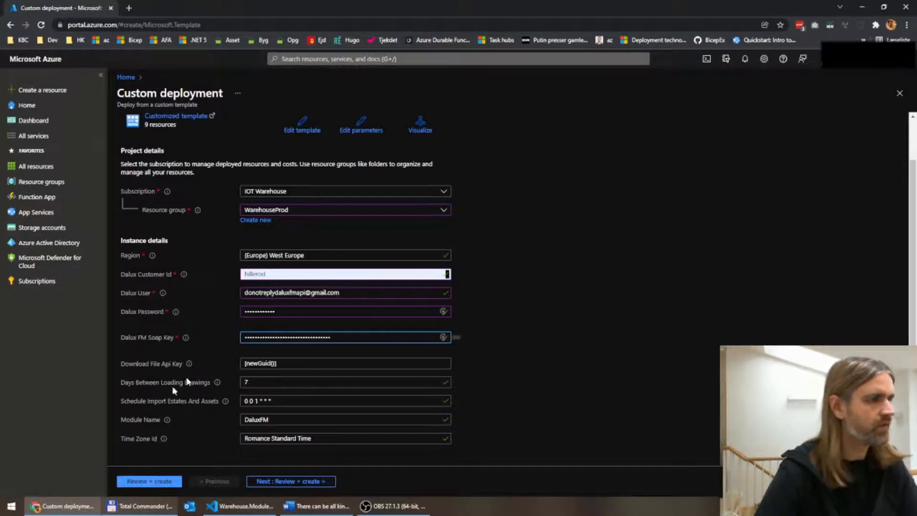
Review and create the DaluxFM deployment, then return to Resource groups once complete
click(267, 482)
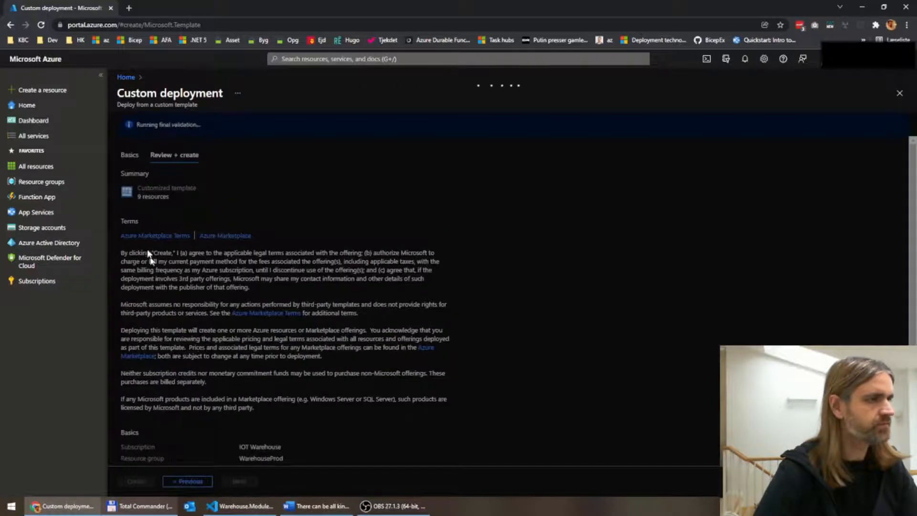
click(145, 484)
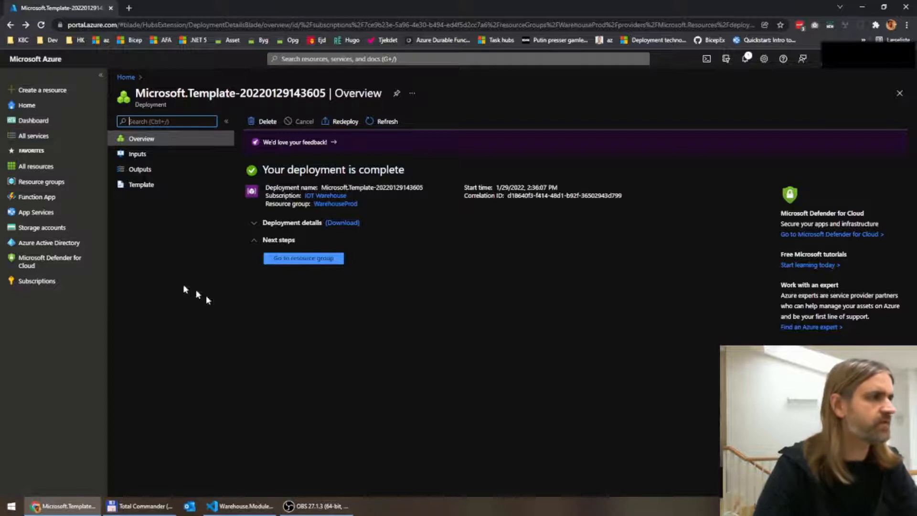
click(28, 182)
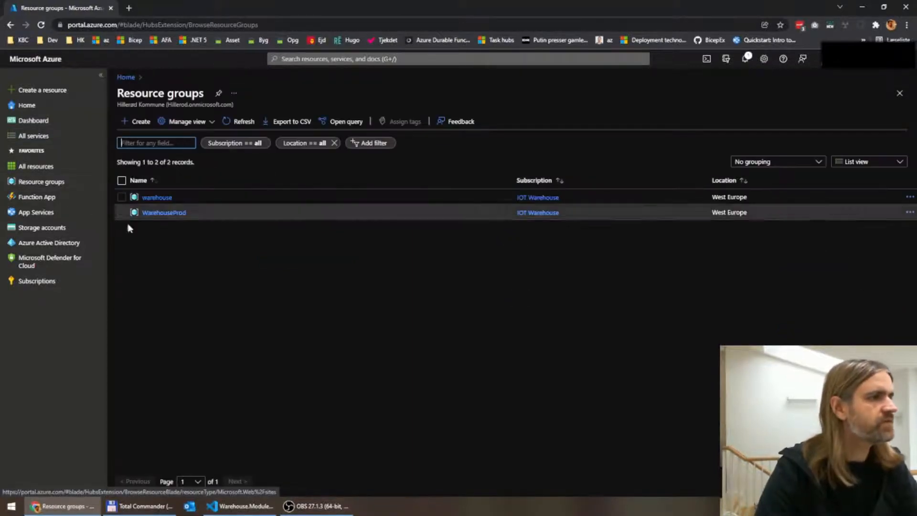
Open the DaluxFM function app in WarehouseProd and its ImportEstateAndAssetsAsync function
click(158, 210)
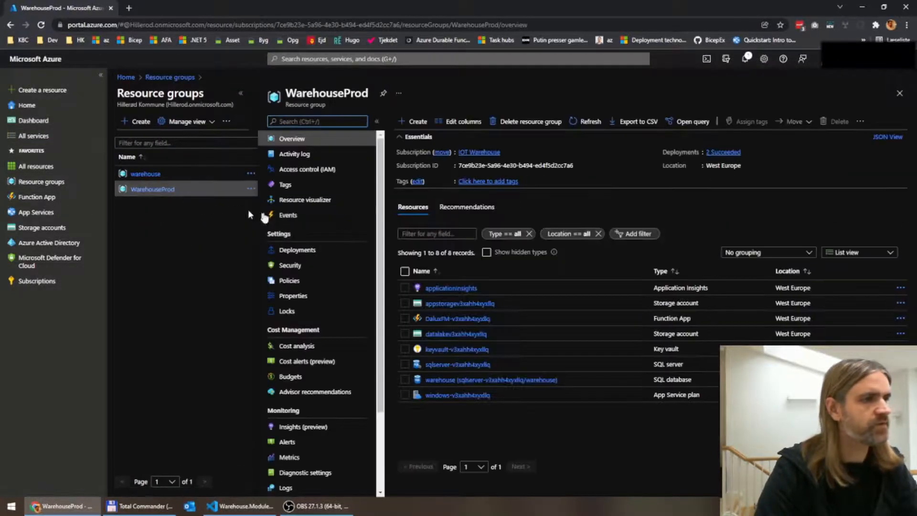
click(440, 319)
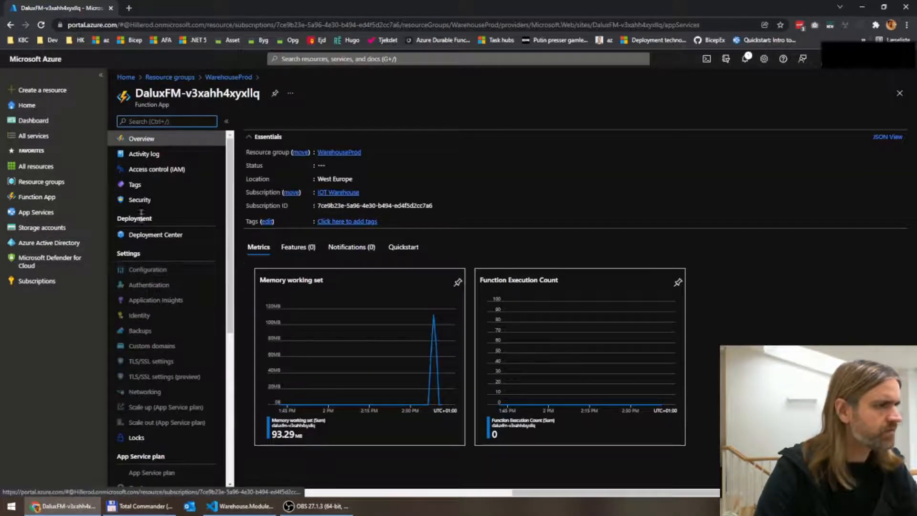
scroll(144, 211, down, 1)
scroll(145, 211, up, 1)
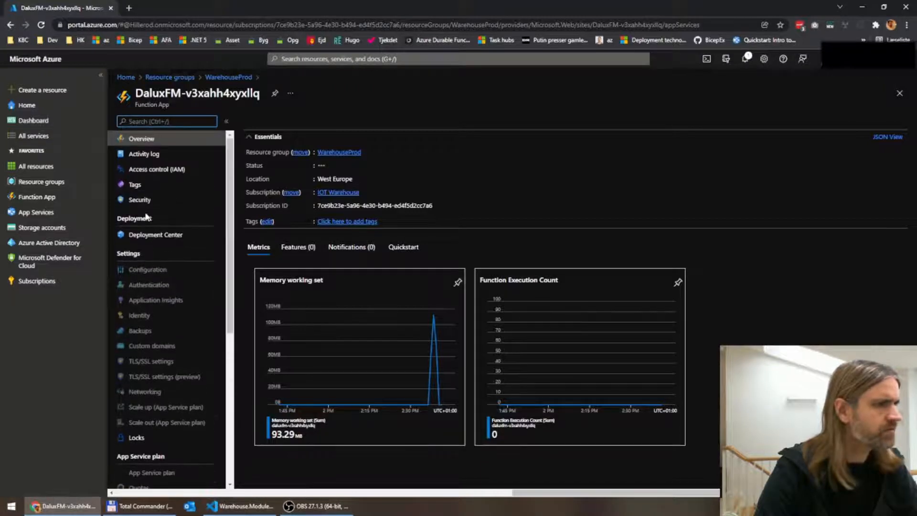
click(138, 265)
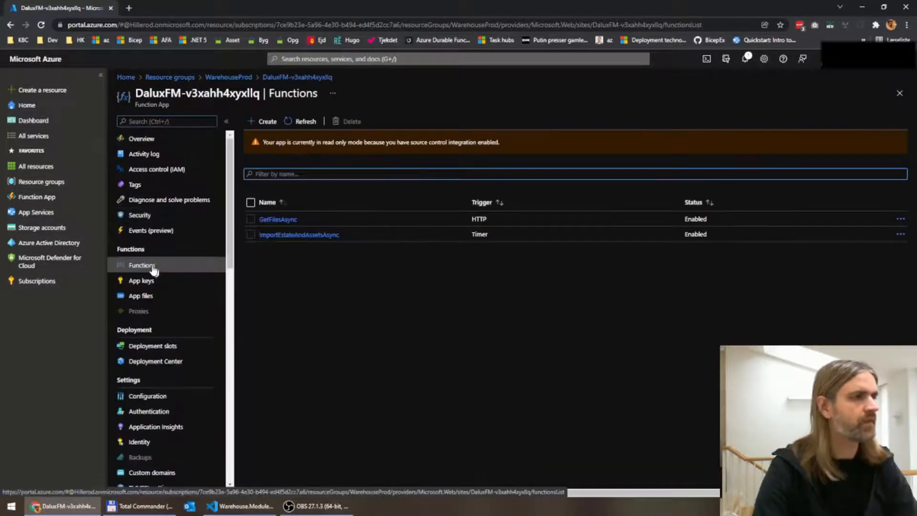
click(153, 267)
click(287, 235)
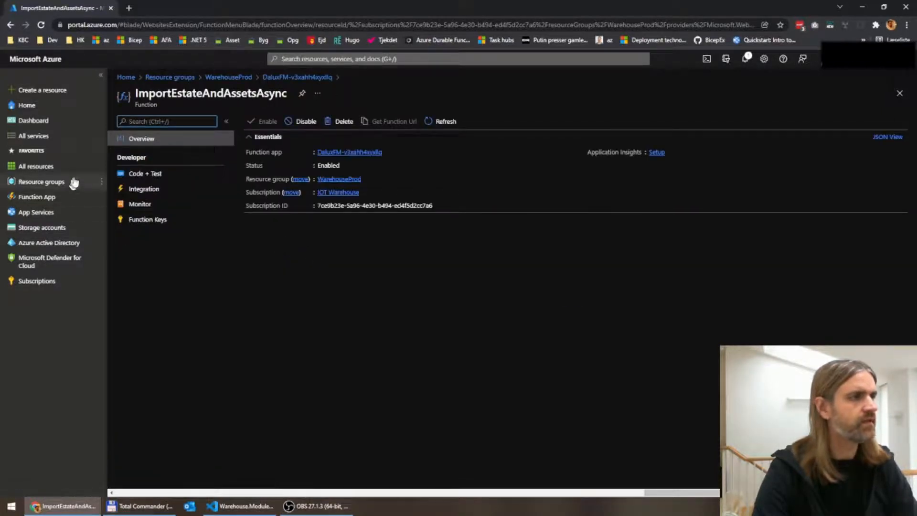
Test-run ImportEstateAndAssetsAsync from Code + Test and close the test panel
click(144, 173)
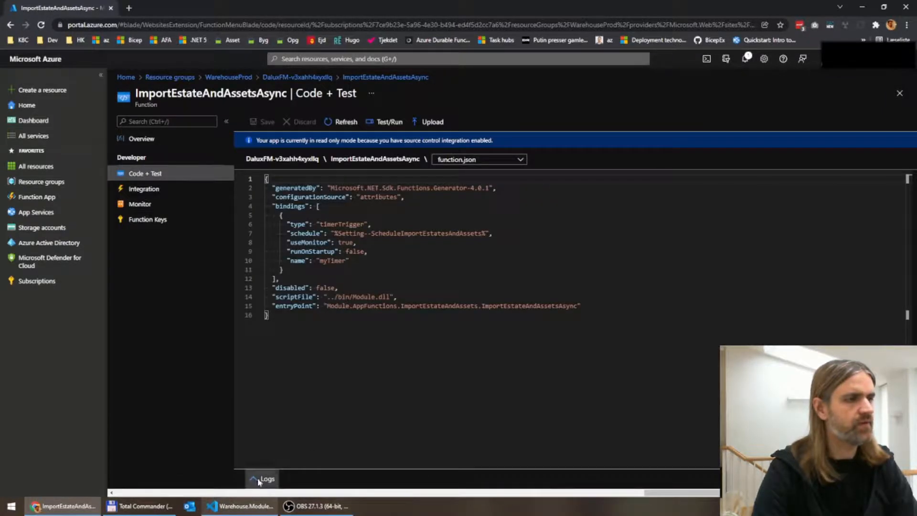
click(386, 121)
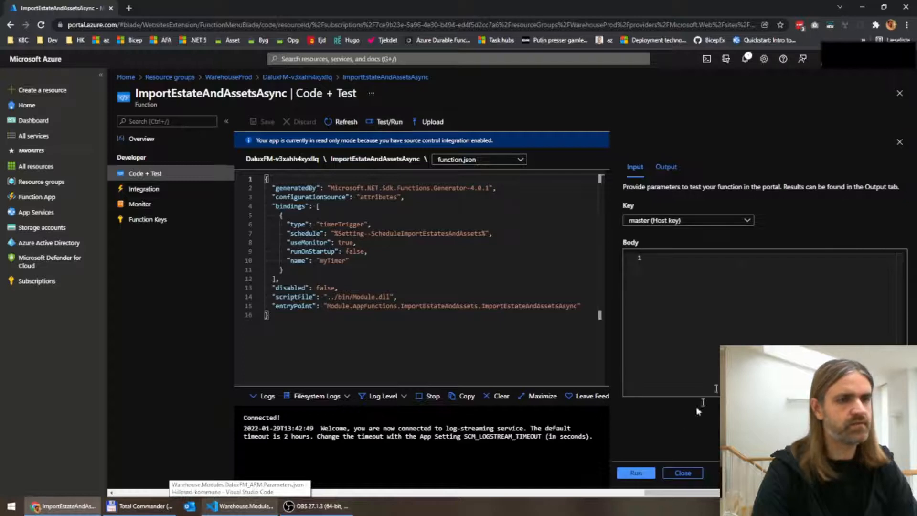
click(636, 473)
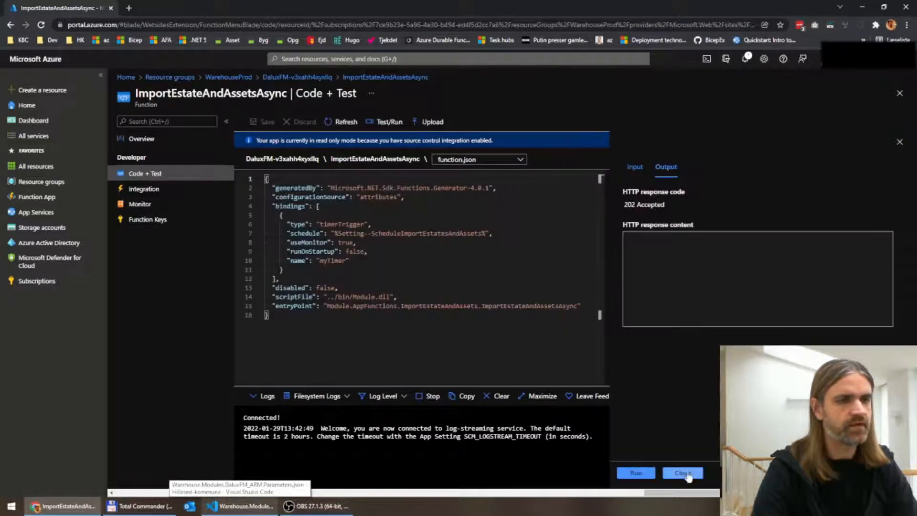
click(685, 474)
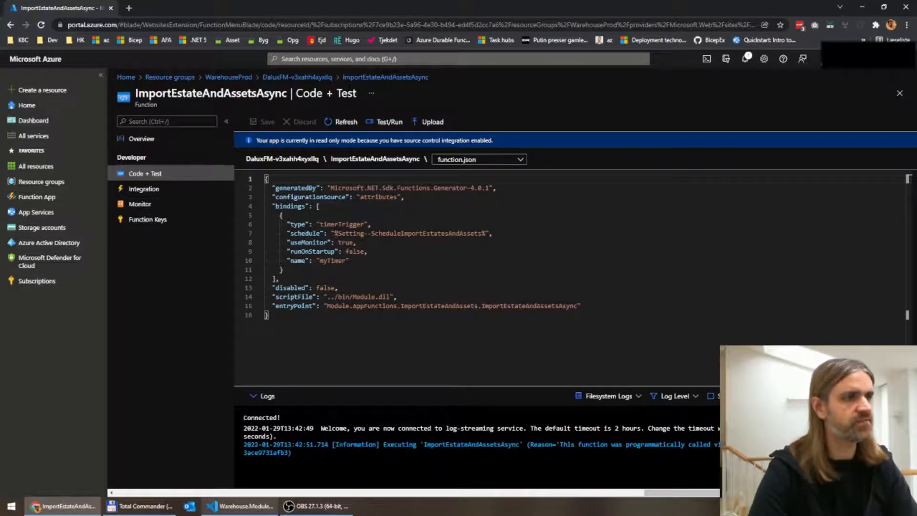
Highlight the line 7 schedule setting and the Succeeded execution entry in the logs
drag(338, 233, 484, 233)
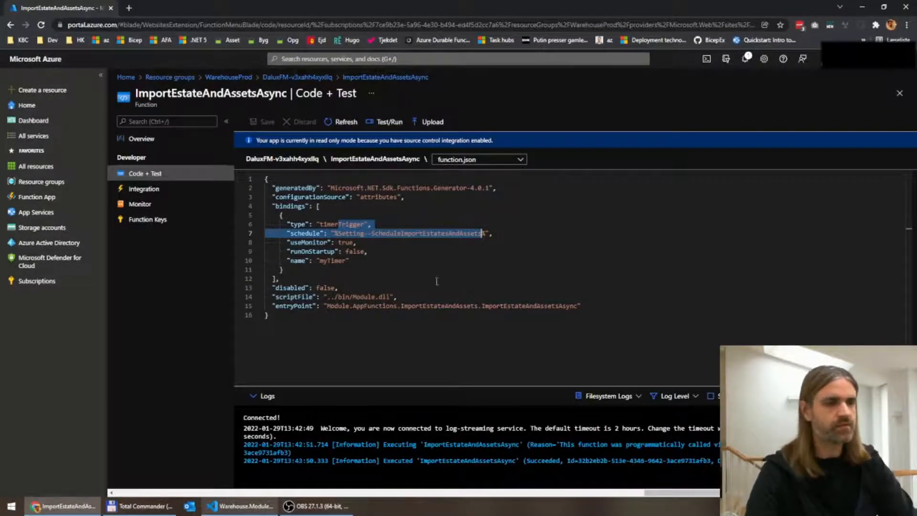
drag(385, 461, 407, 461)
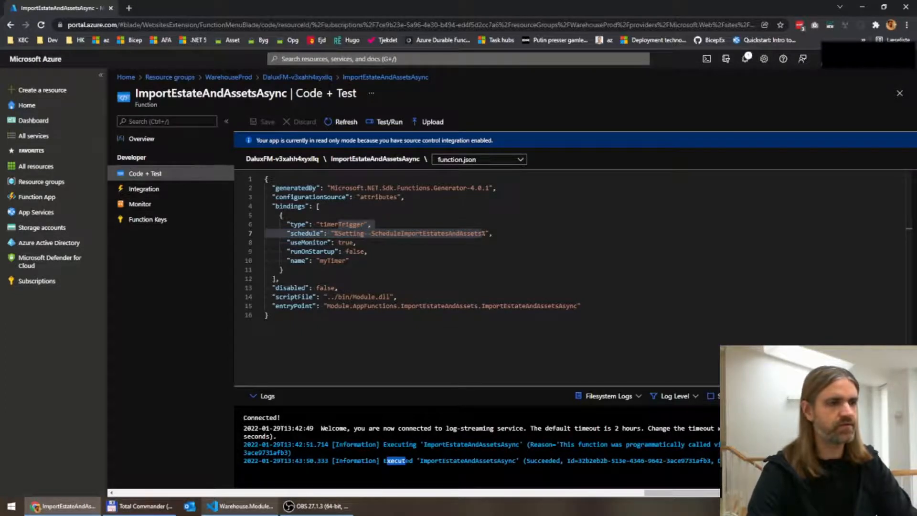
click(11, 506)
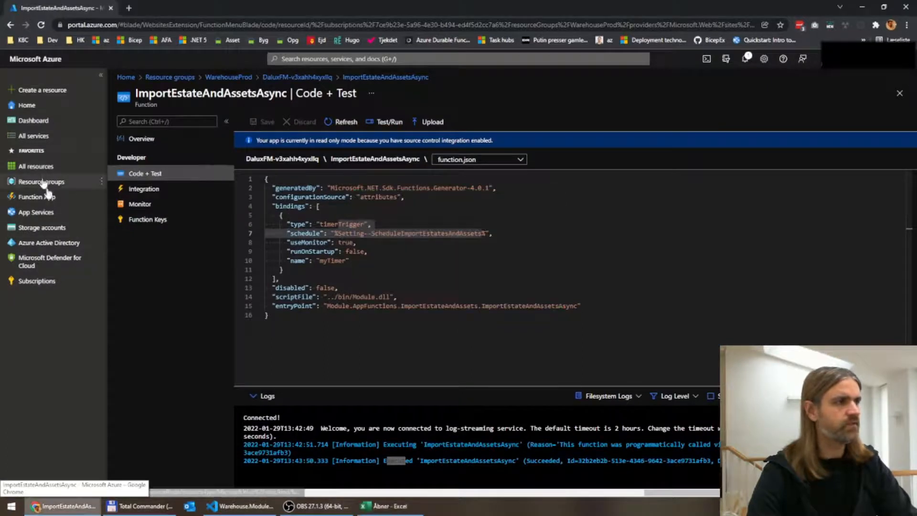
Open sqlserver-v3xahh4xyxllq from WarehouseProd and copy its server name
click(299, 78)
click(234, 77)
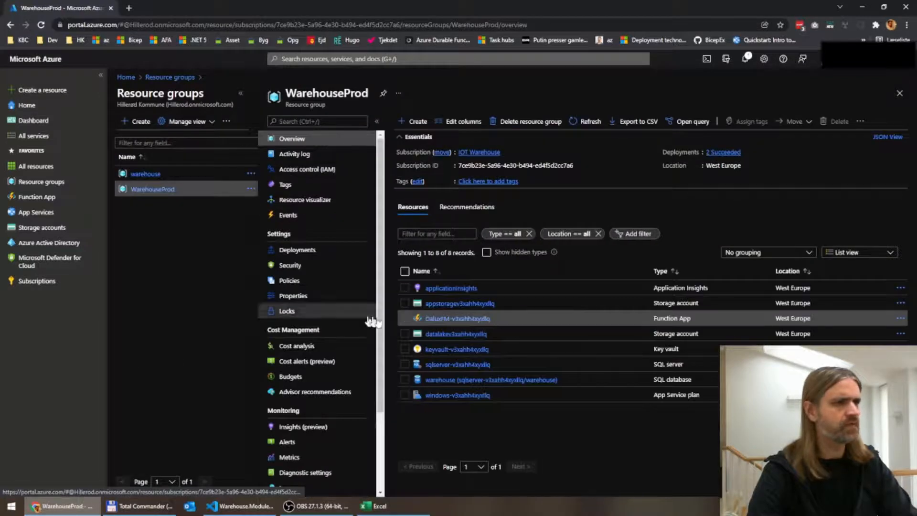
click(442, 365)
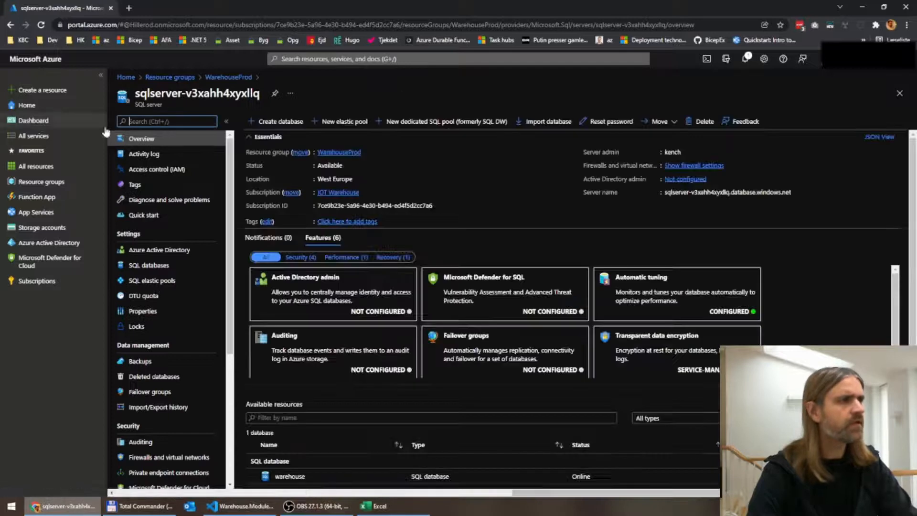
click(797, 192)
Create a new blank Excel workbook and start an import from a SQL Server database
click(414, 510)
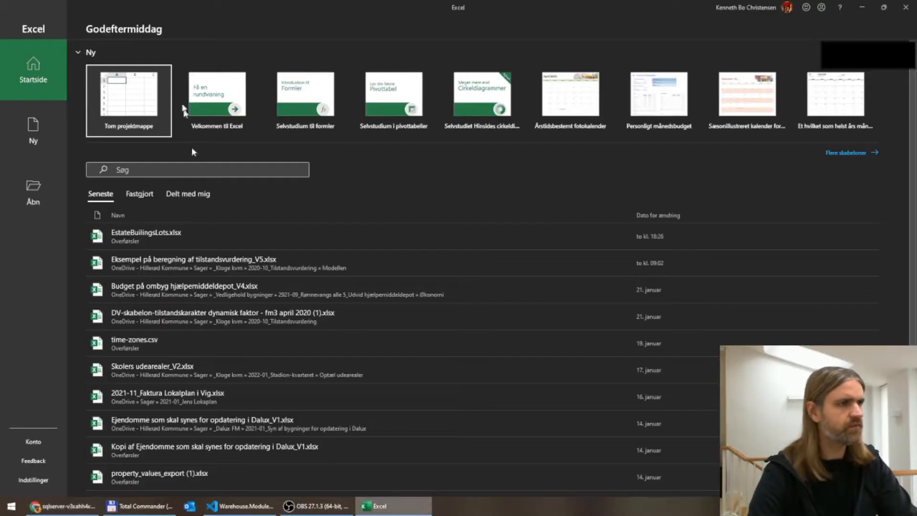
click(129, 93)
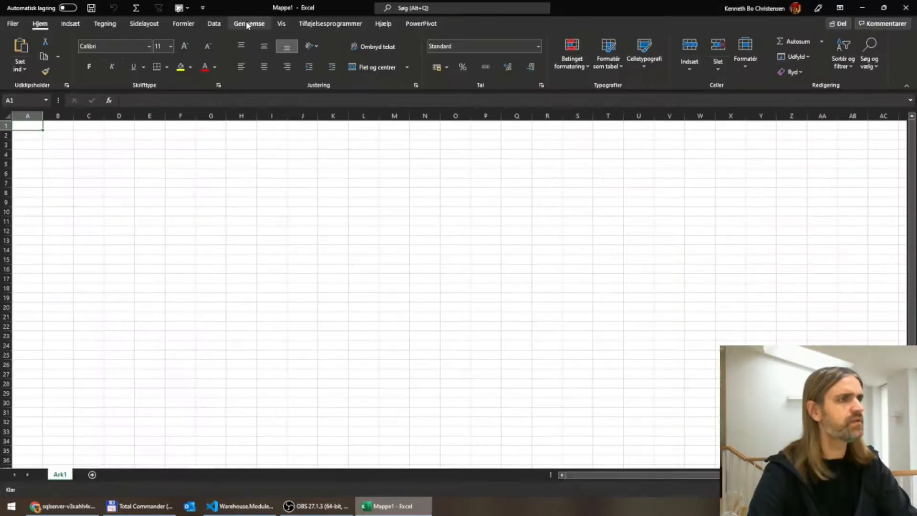
click(214, 23)
click(19, 55)
mouse_move(85, 117)
click(152, 114)
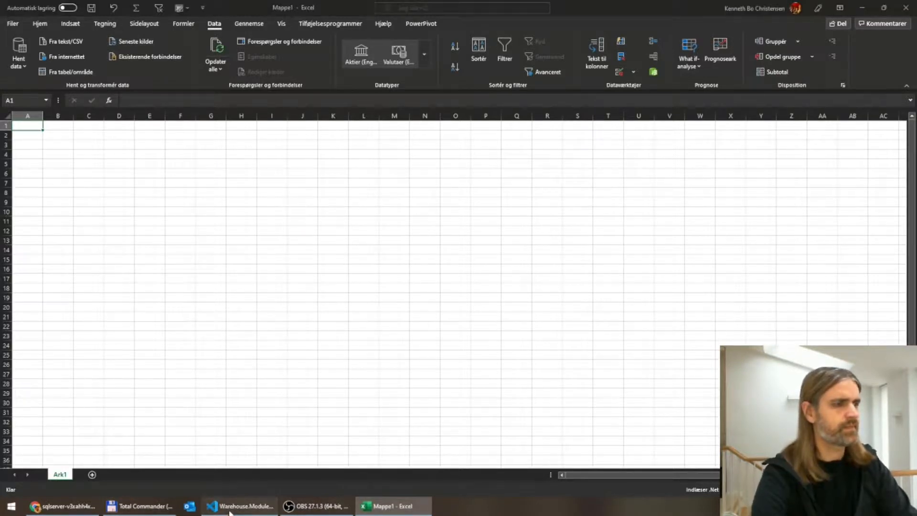
Paste the sqlserver-v3xahh4xyxllq server address and connect using database credentials and the database password
click(334, 228)
key(ctrl+v)
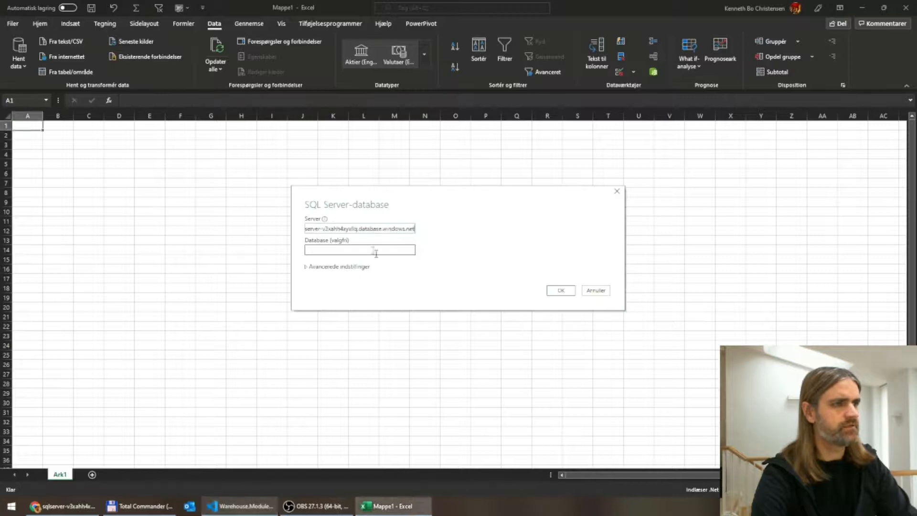
click(562, 292)
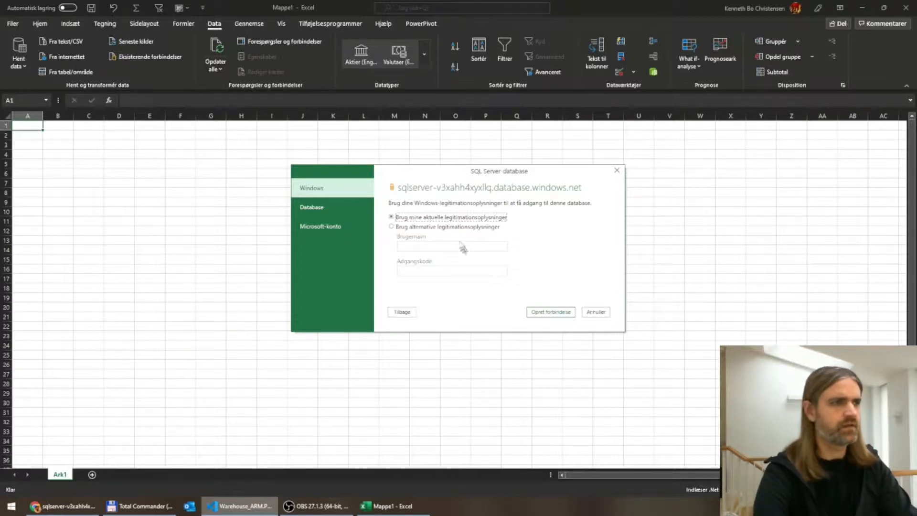
click(323, 210)
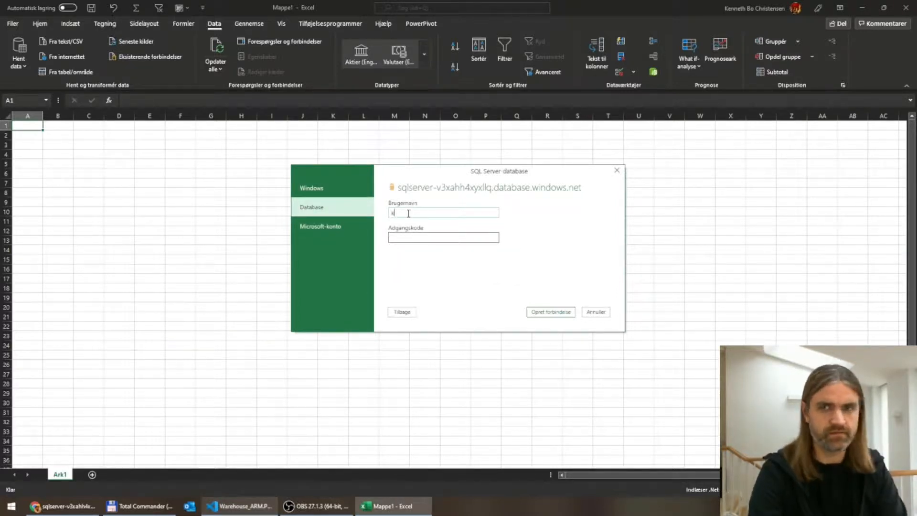
key(Tab)
key(ctrl+v)
click(551, 313)
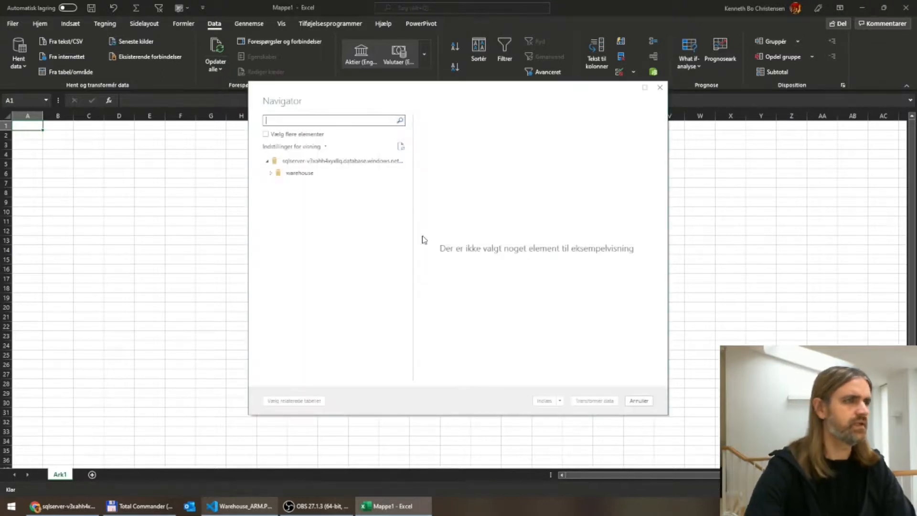
Load the warehouse DaluxFM.Buildings table through Power Query into a new sheet, then check cell G11
click(271, 173)
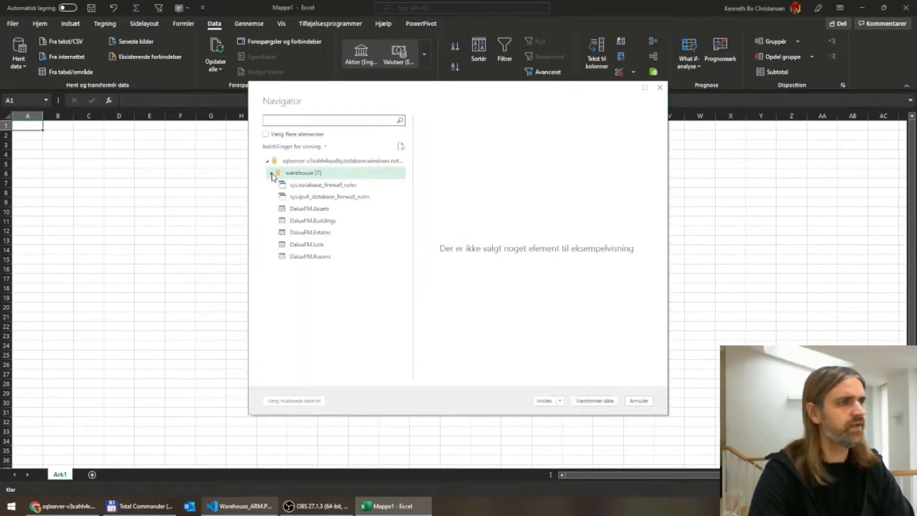
click(309, 223)
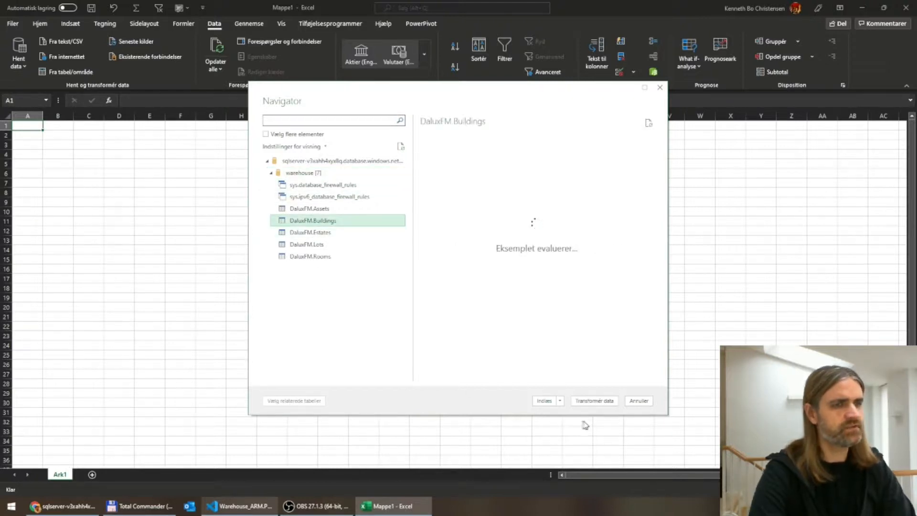
click(593, 403)
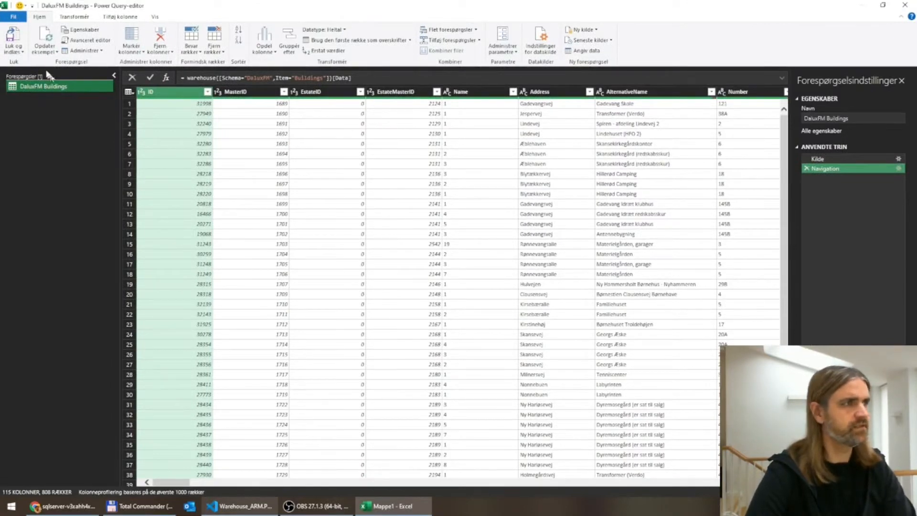
click(3, 32)
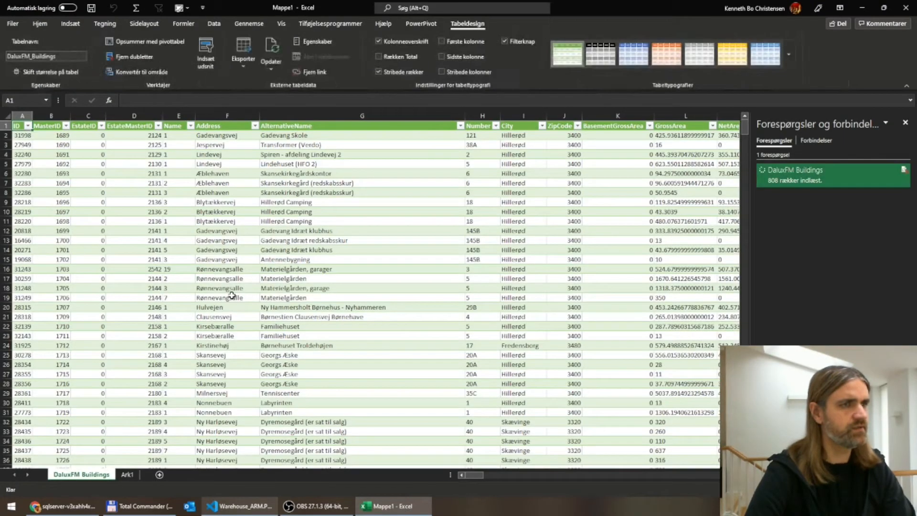
click(296, 221)
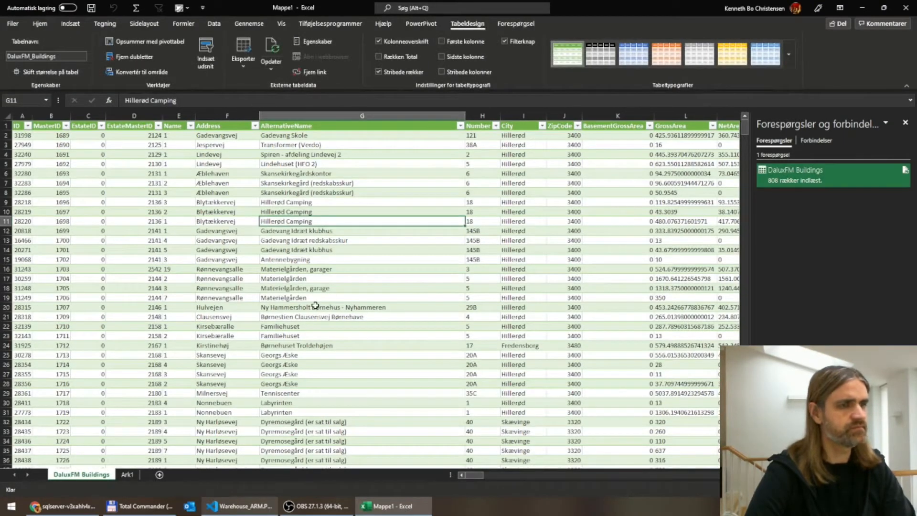